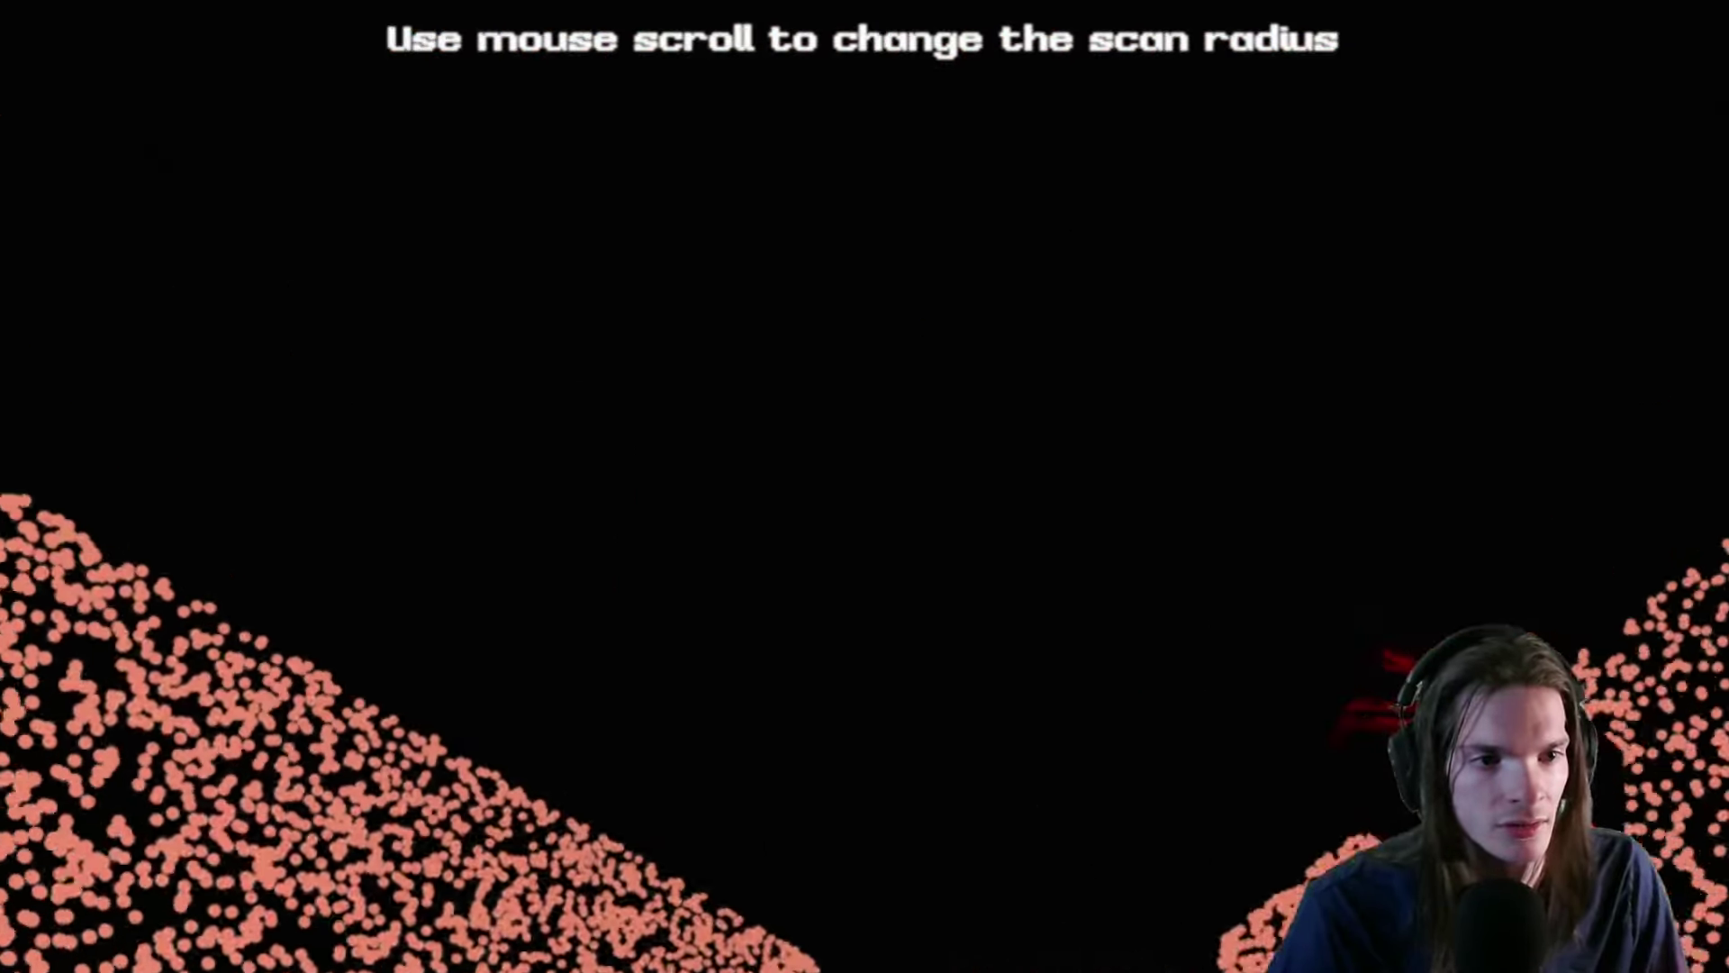
click(864, 486)
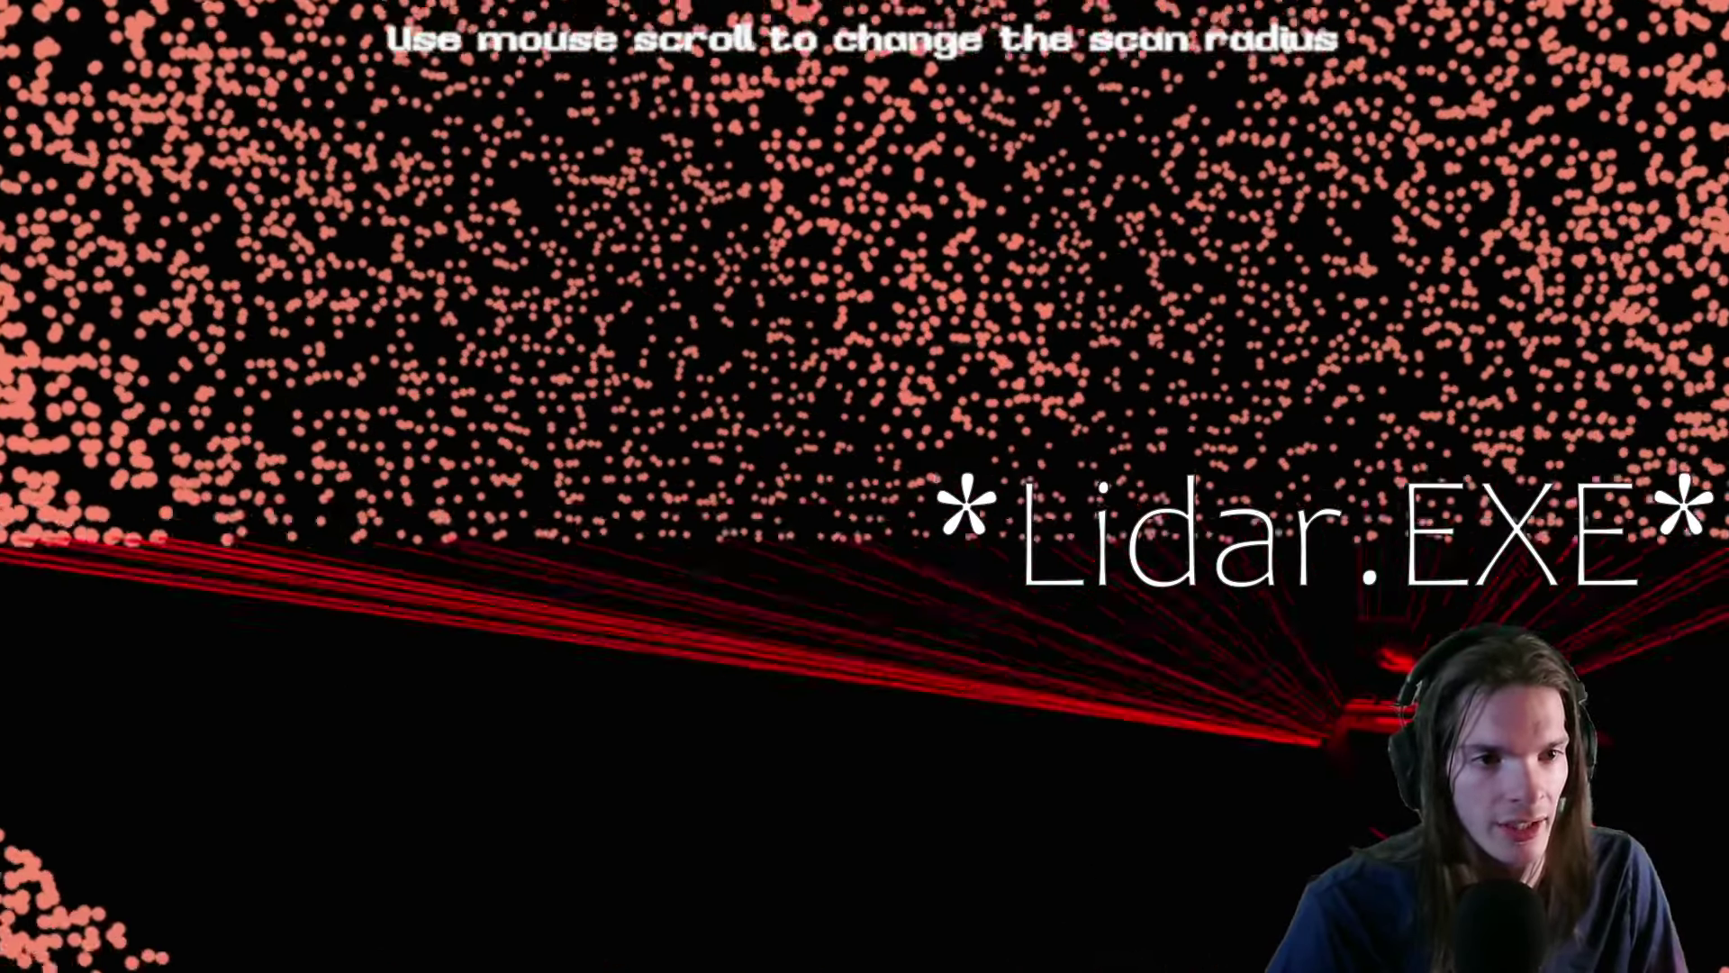
click(865, 487)
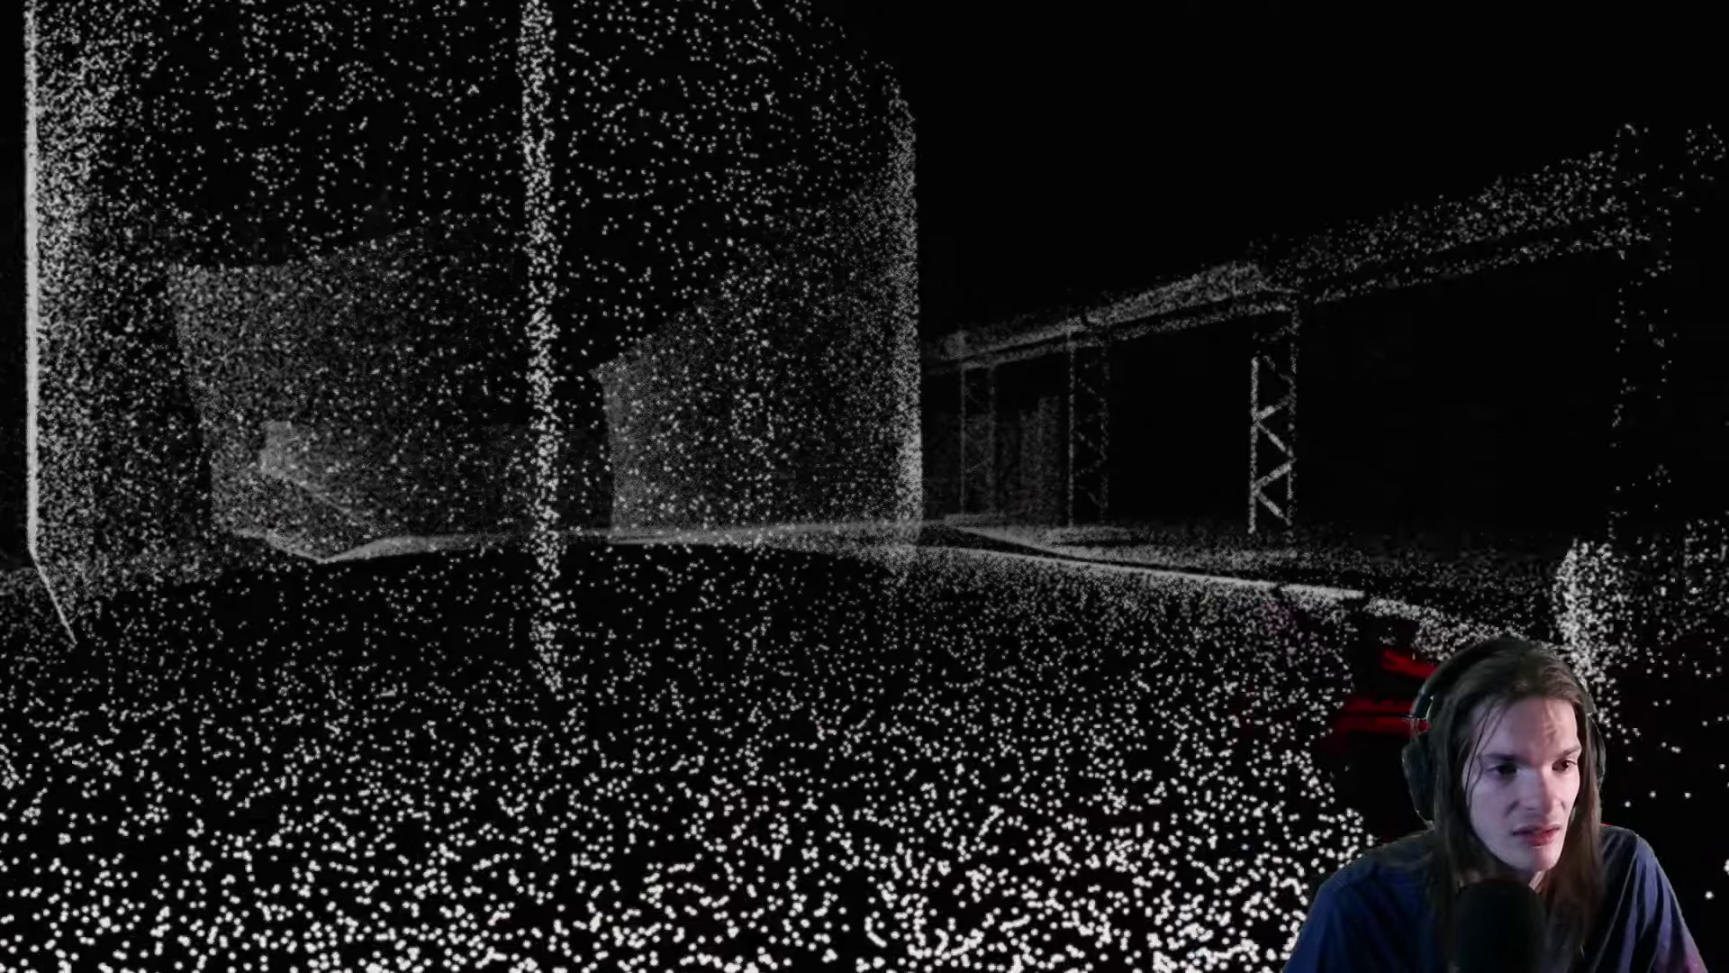
key(w)
key(w)
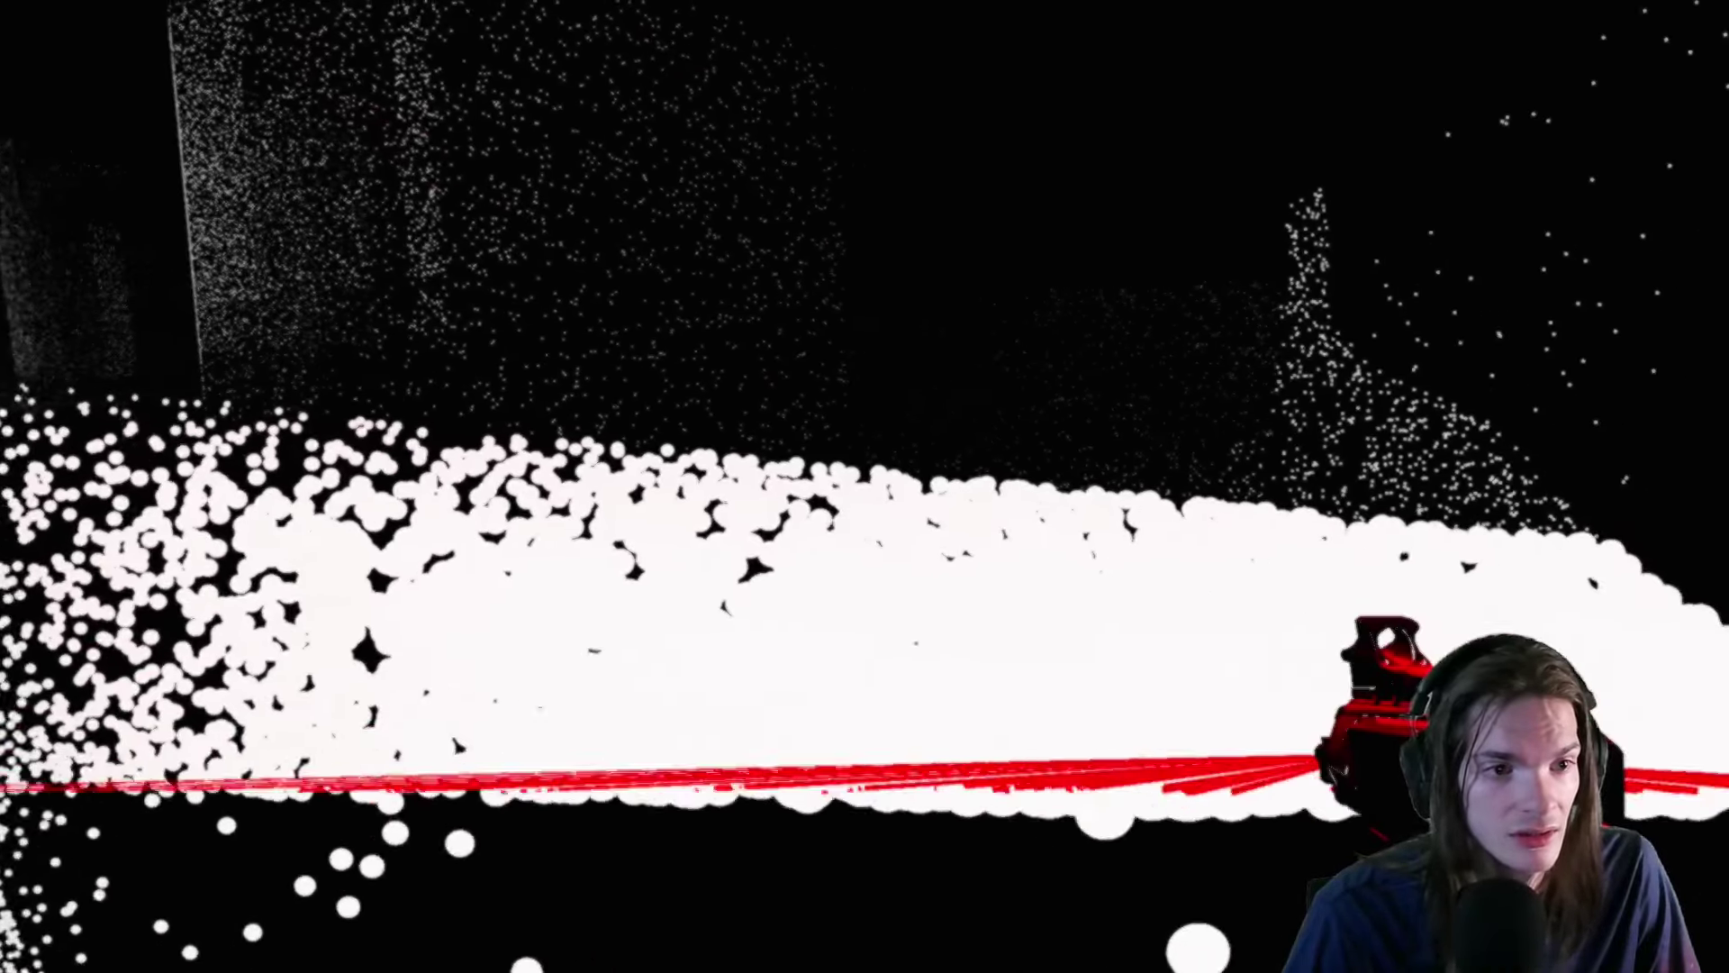
drag(865, 487, 866, 541)
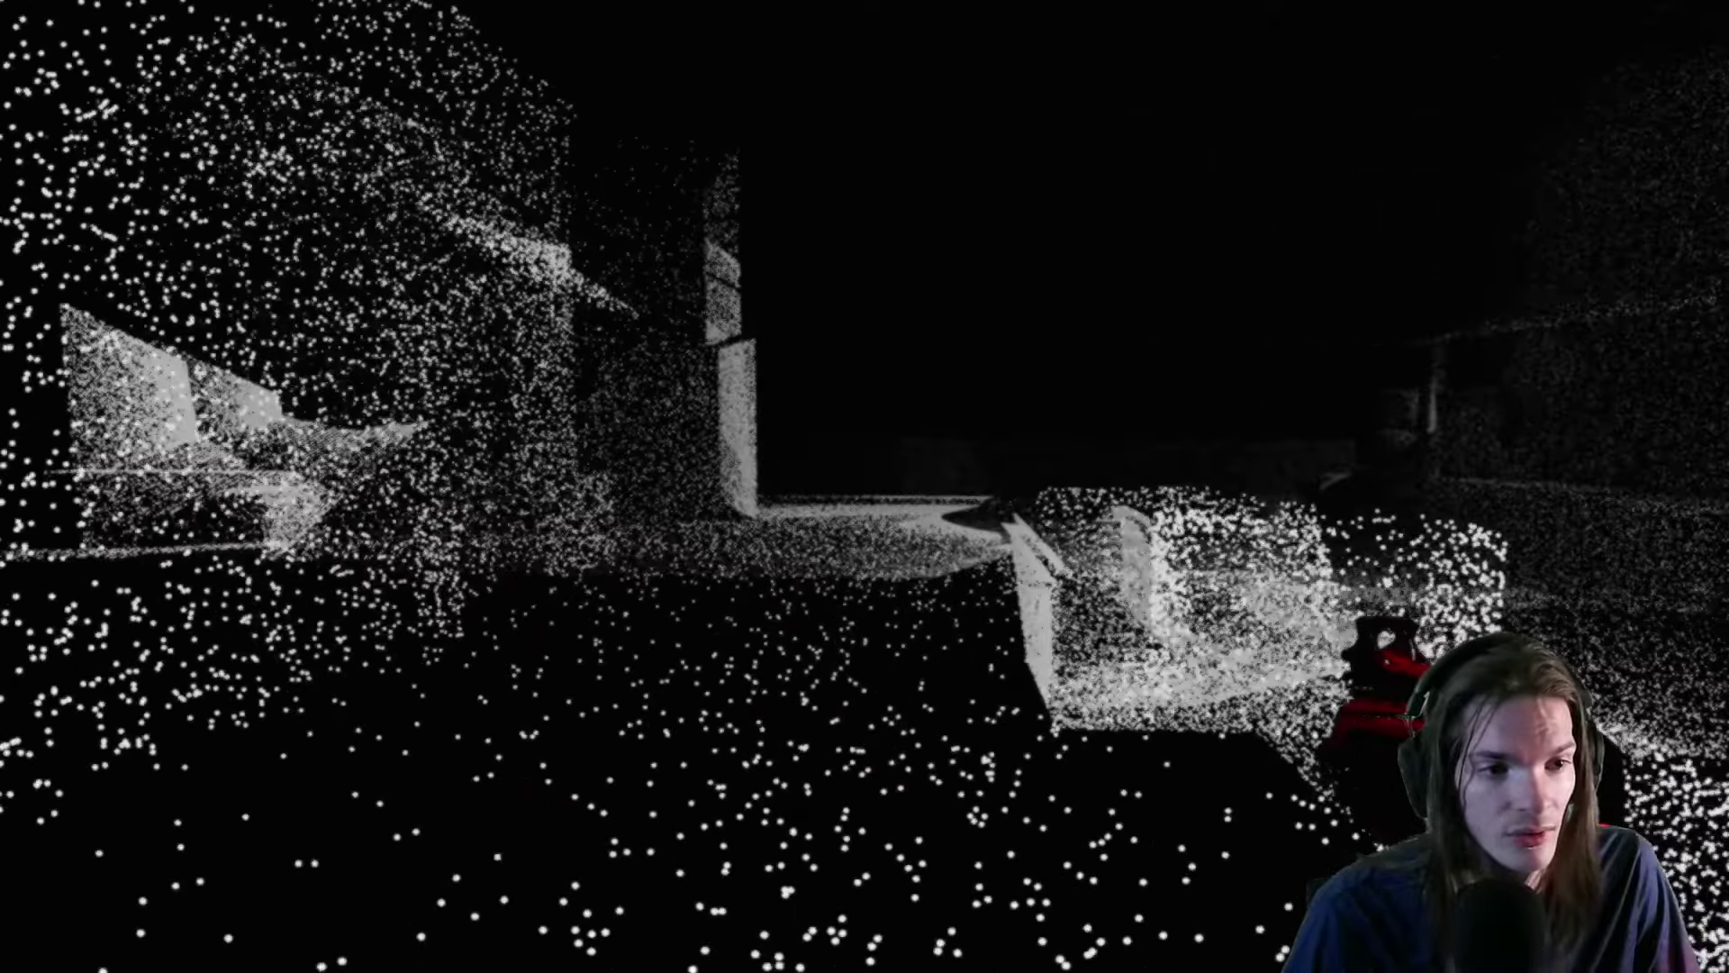
key(w)
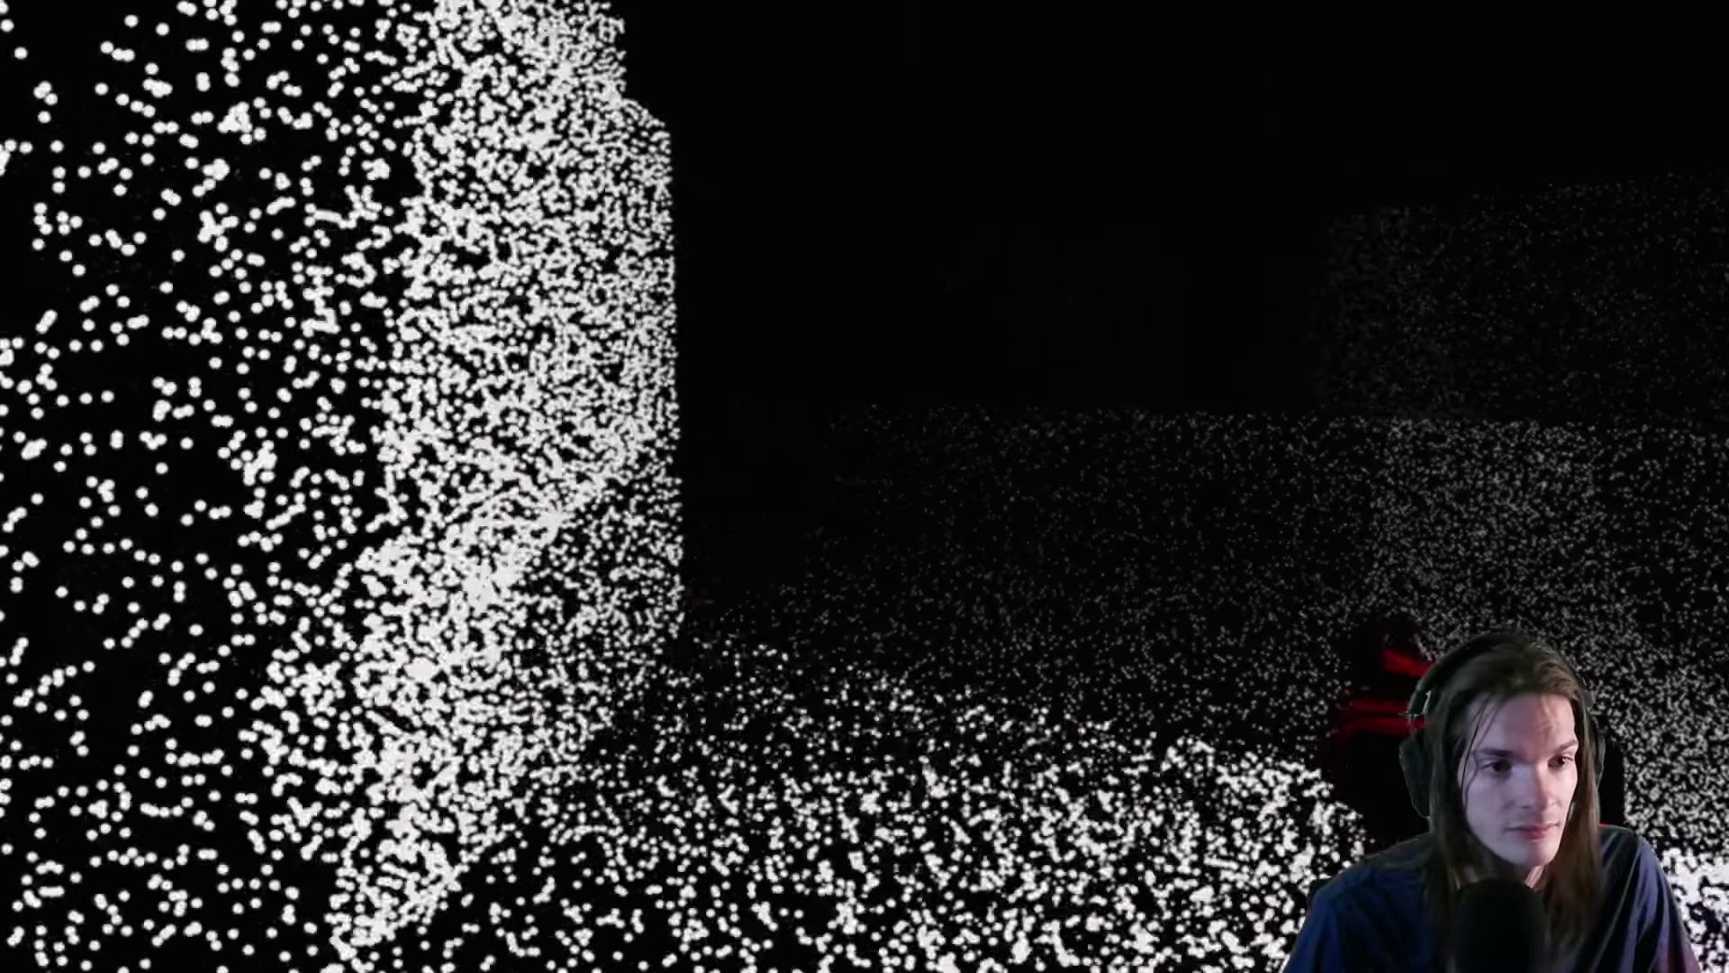
key(w)
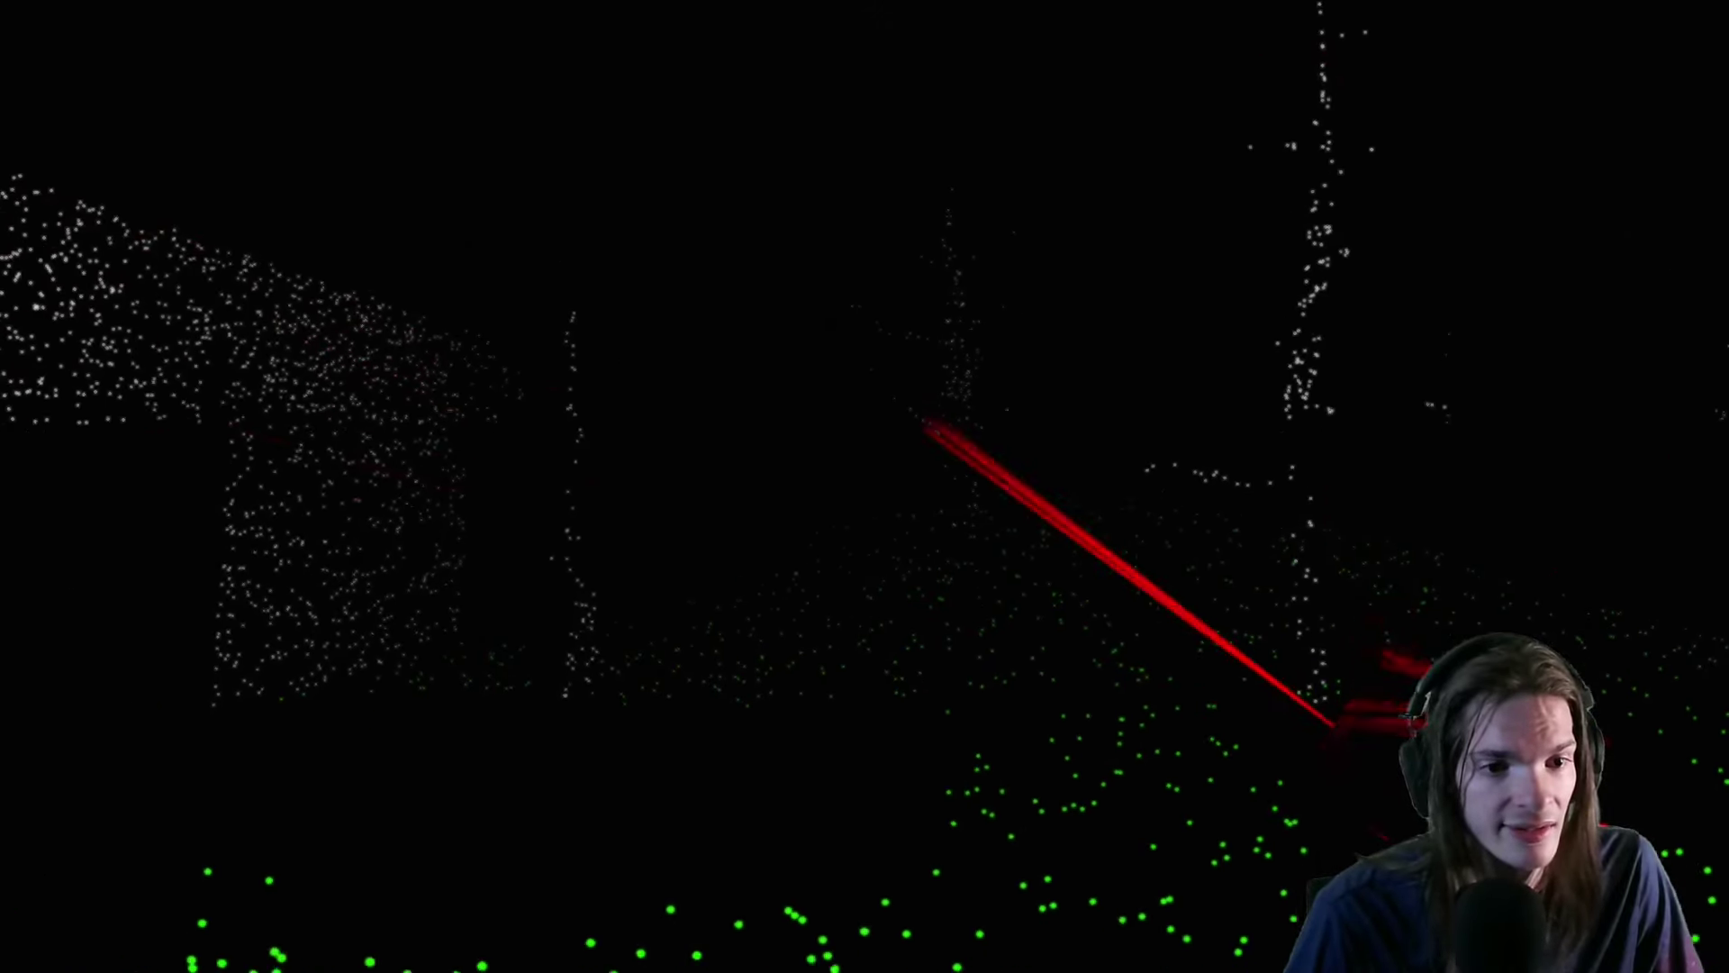
drag(866, 487, 866, 488)
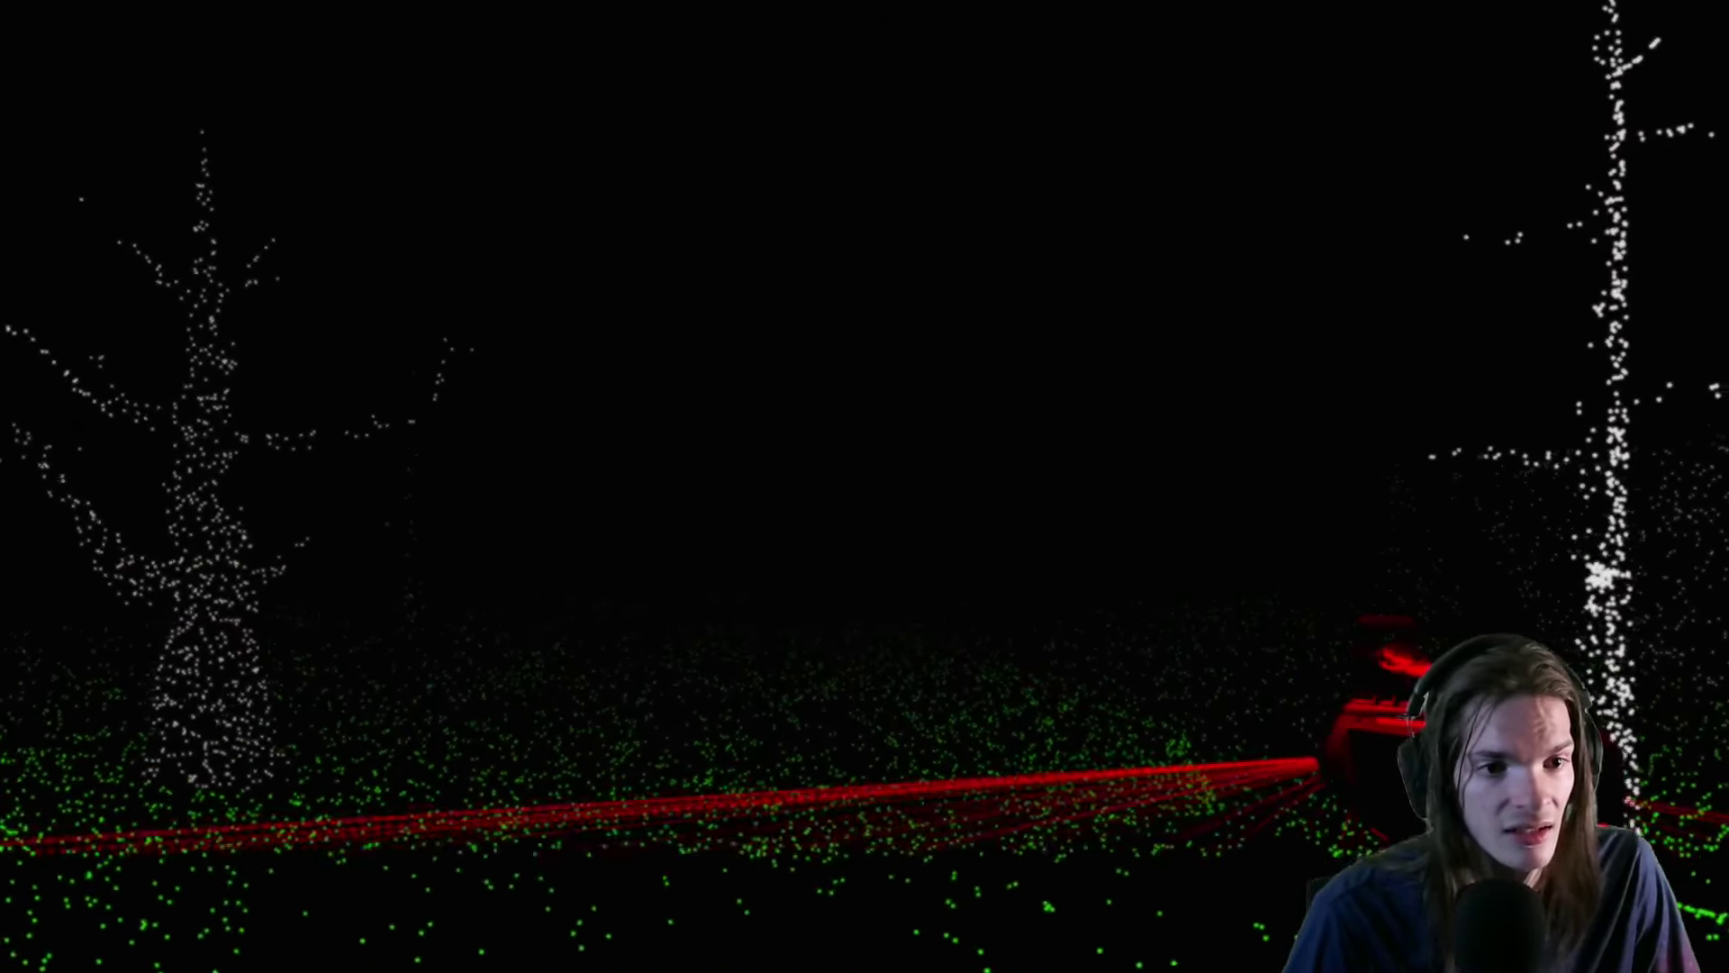